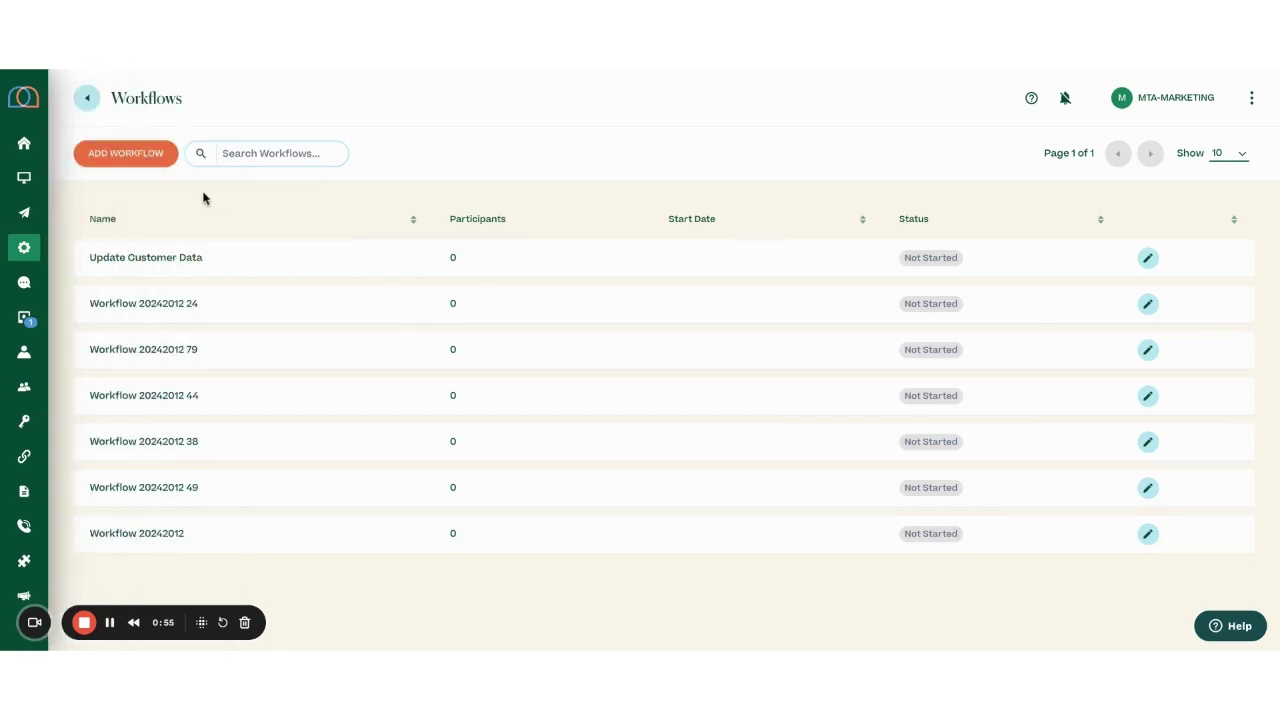
Create a new workflow triggered when a subscriber opts in, with Keyword as the signup method.
left_click(157, 166)
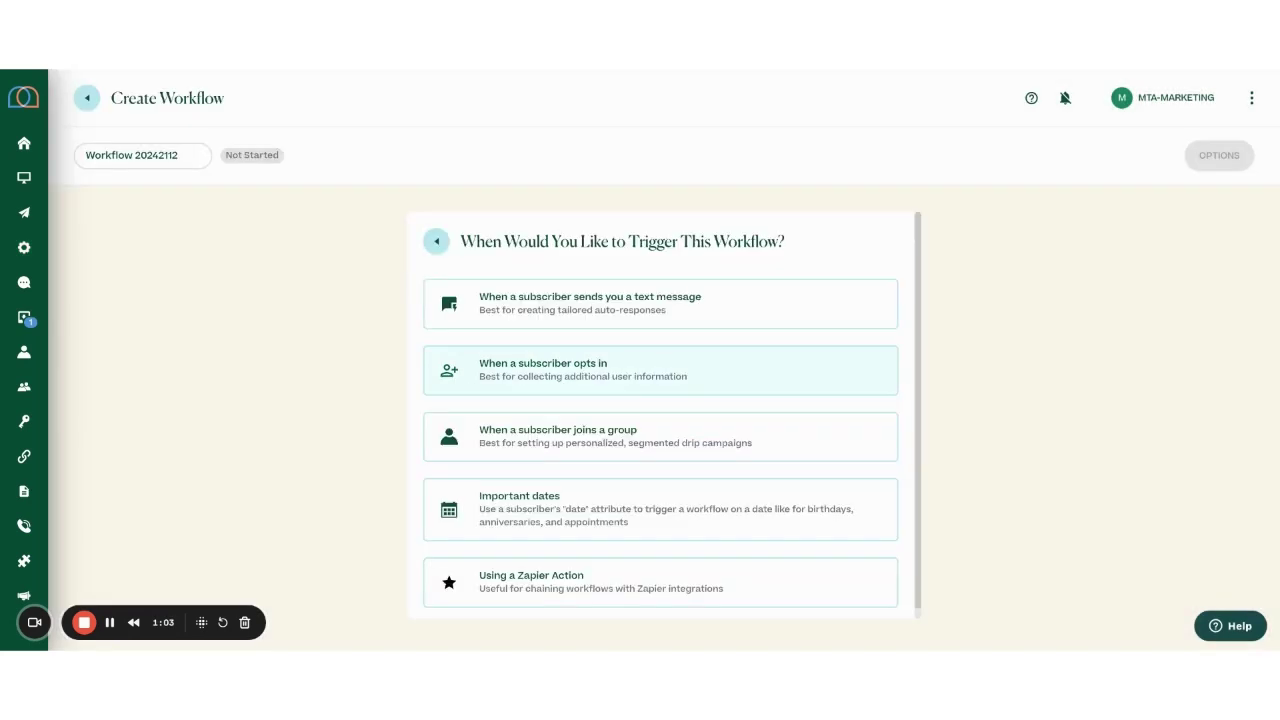
scroll(830, 432, "down", 1)
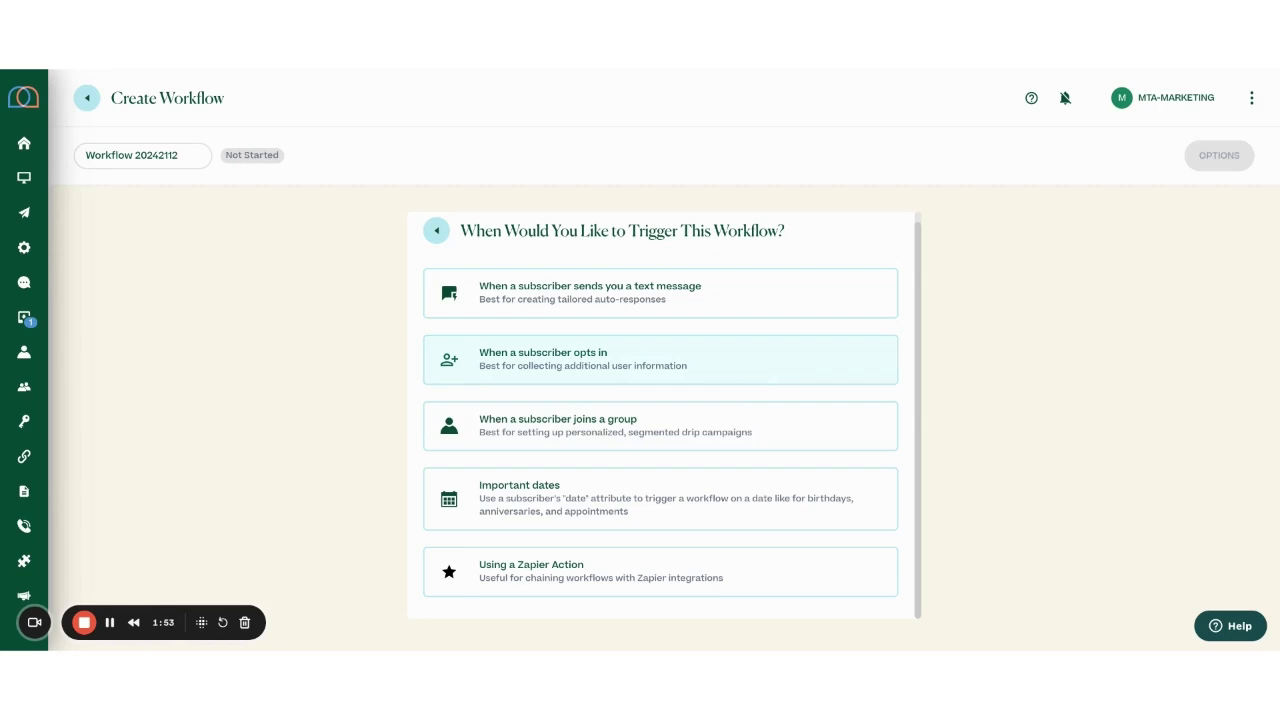
left_click(628, 352)
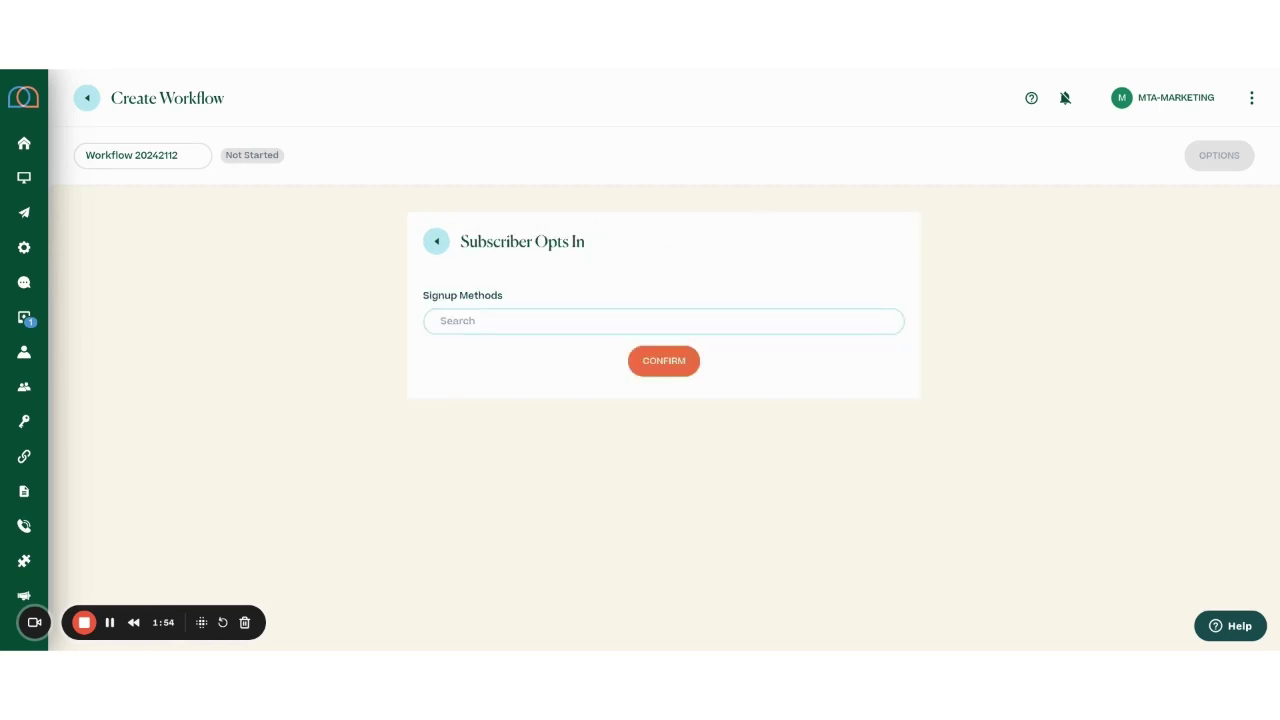
left_click(579, 324)
scroll(569, 417, "down", 5)
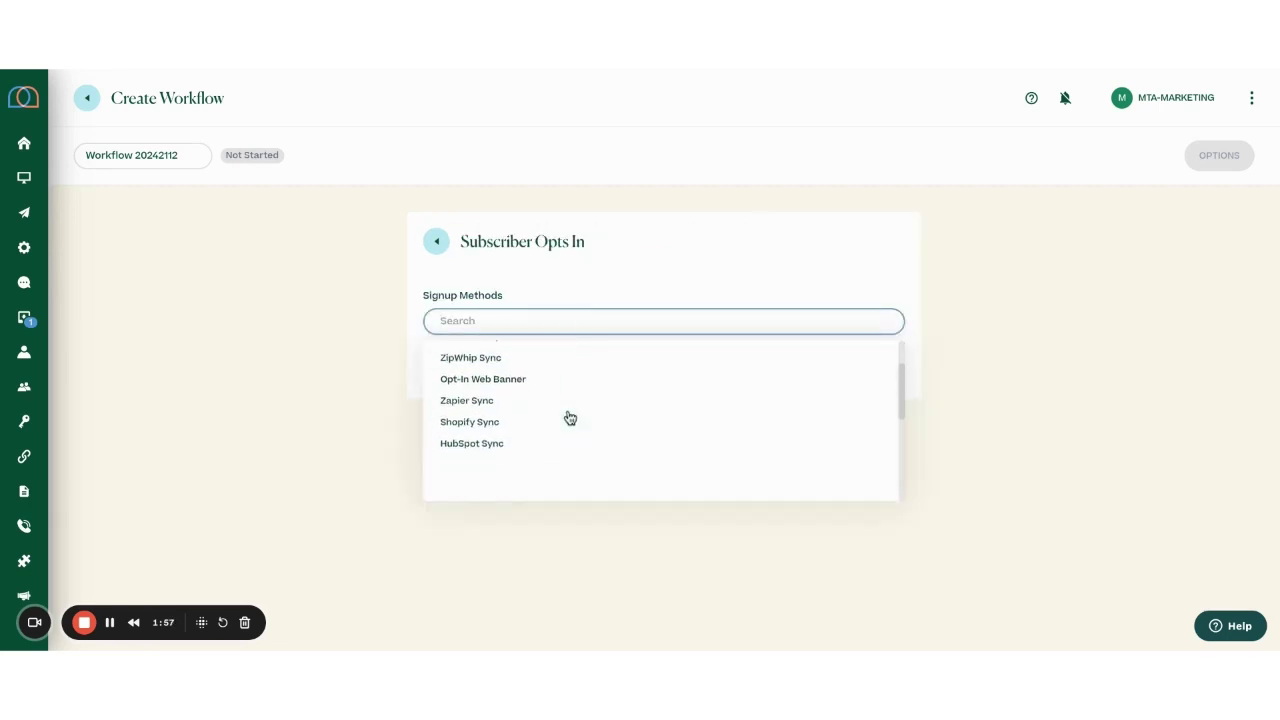
left_click(517, 441)
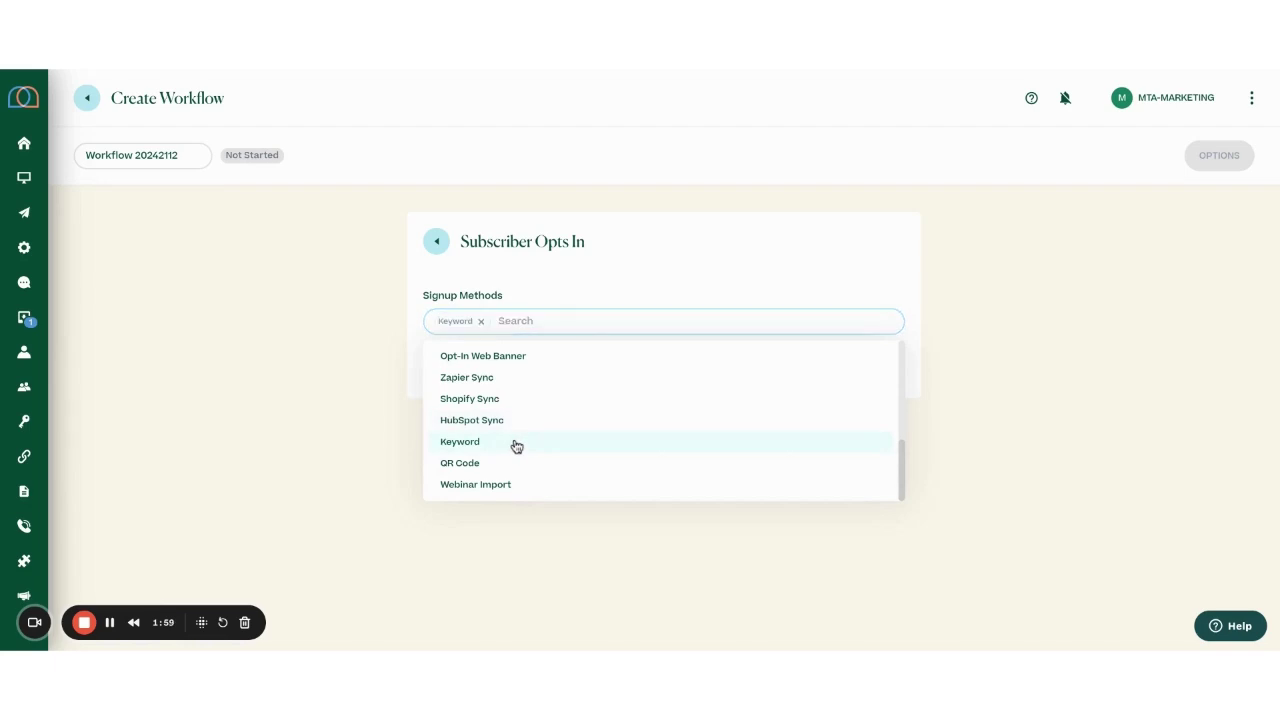
left_click(997, 368)
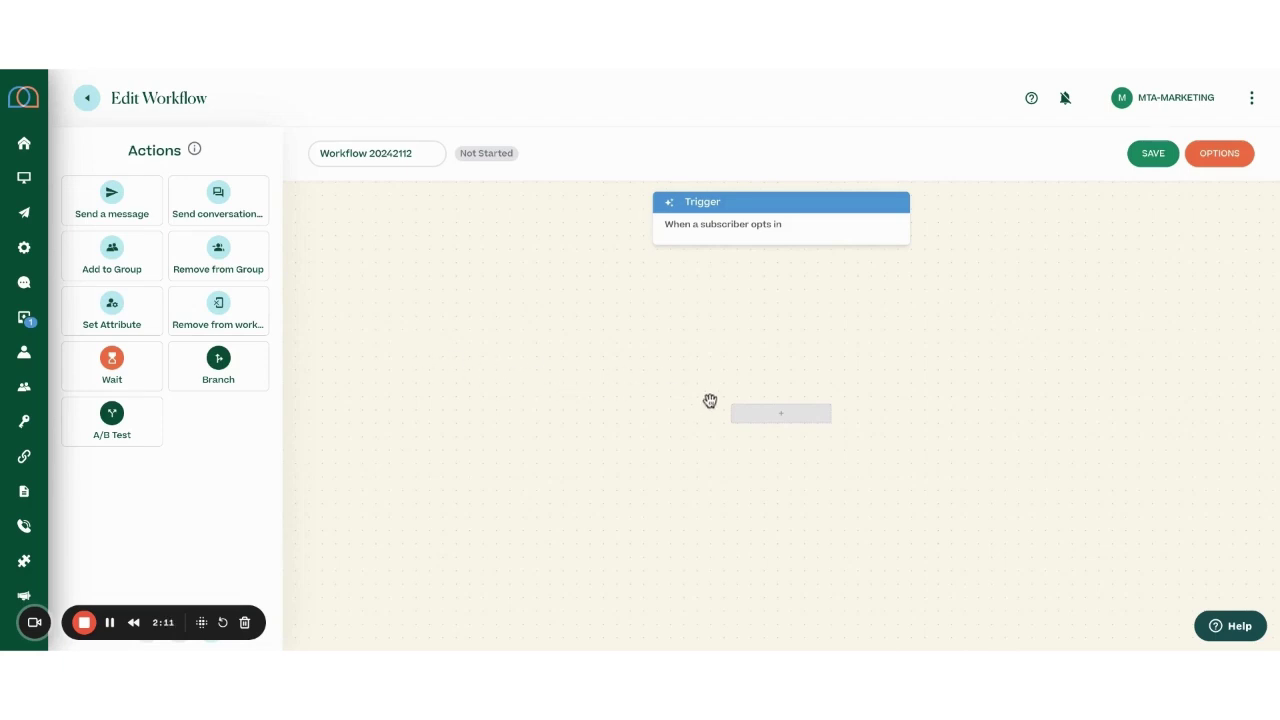
Add a Send a message action below the trigger with the text "What is your first name?".
left_click(130, 211)
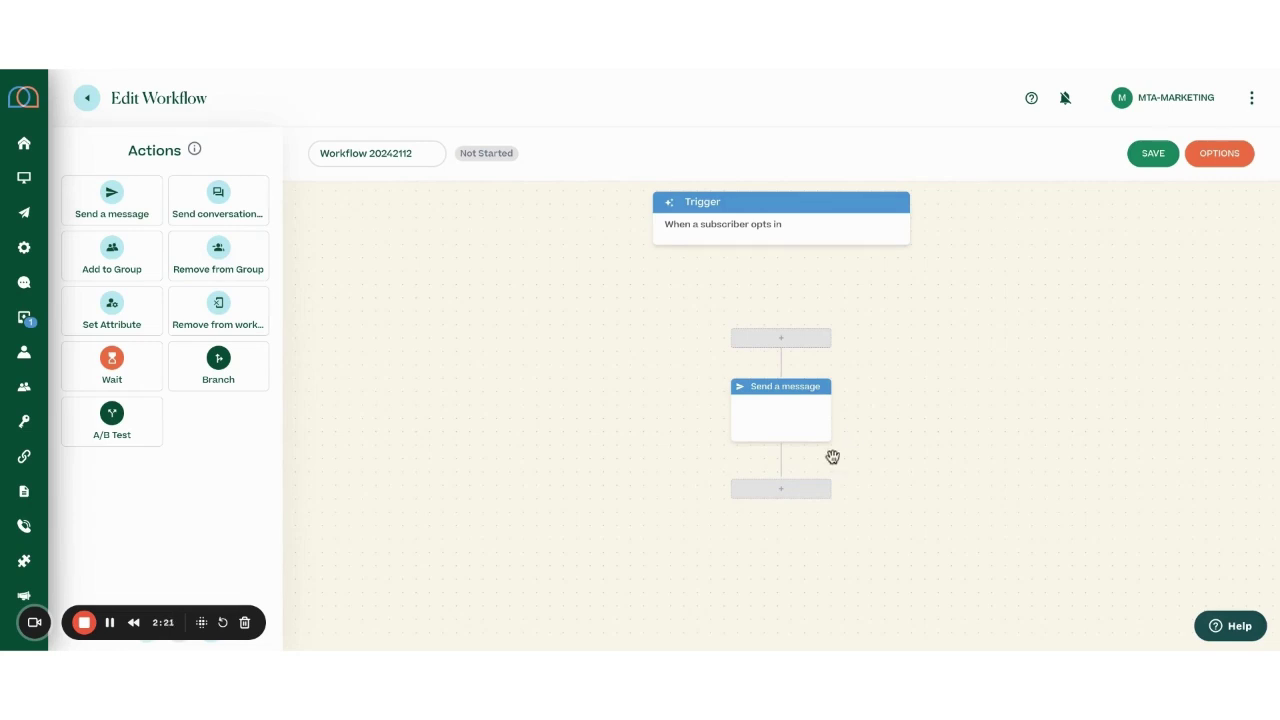
mouse_move(772, 408)
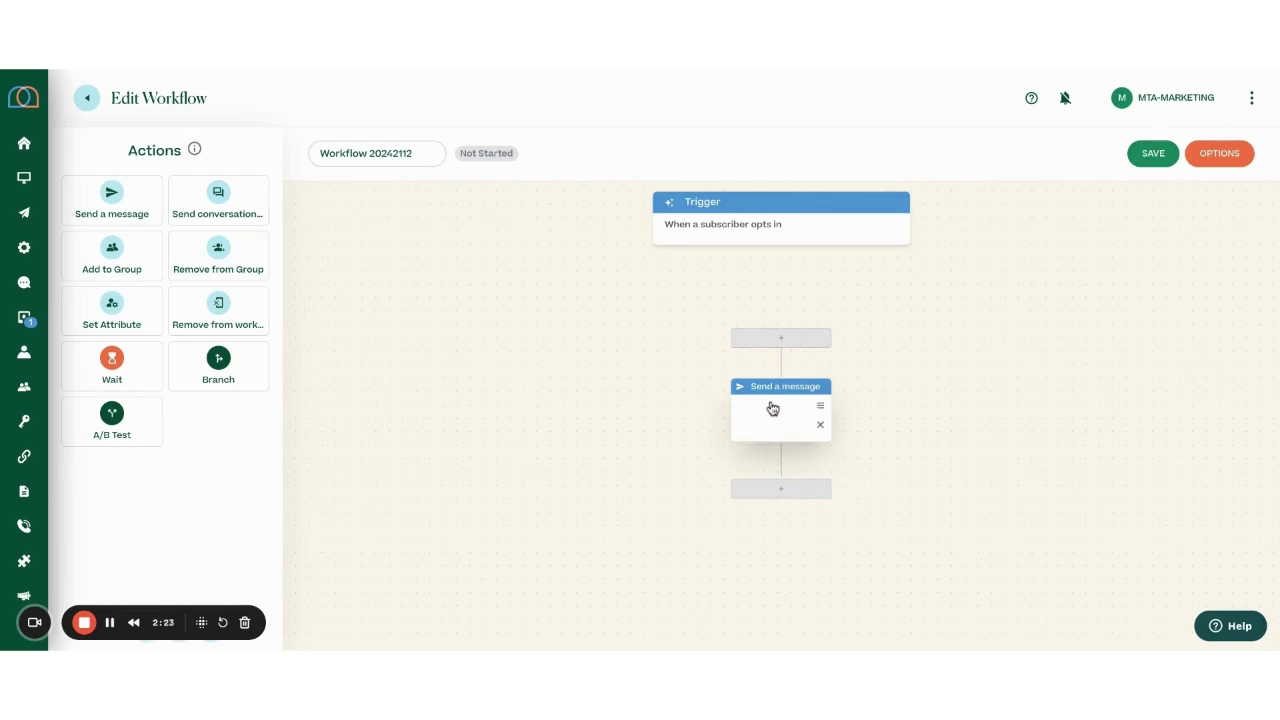
left_click(772, 408)
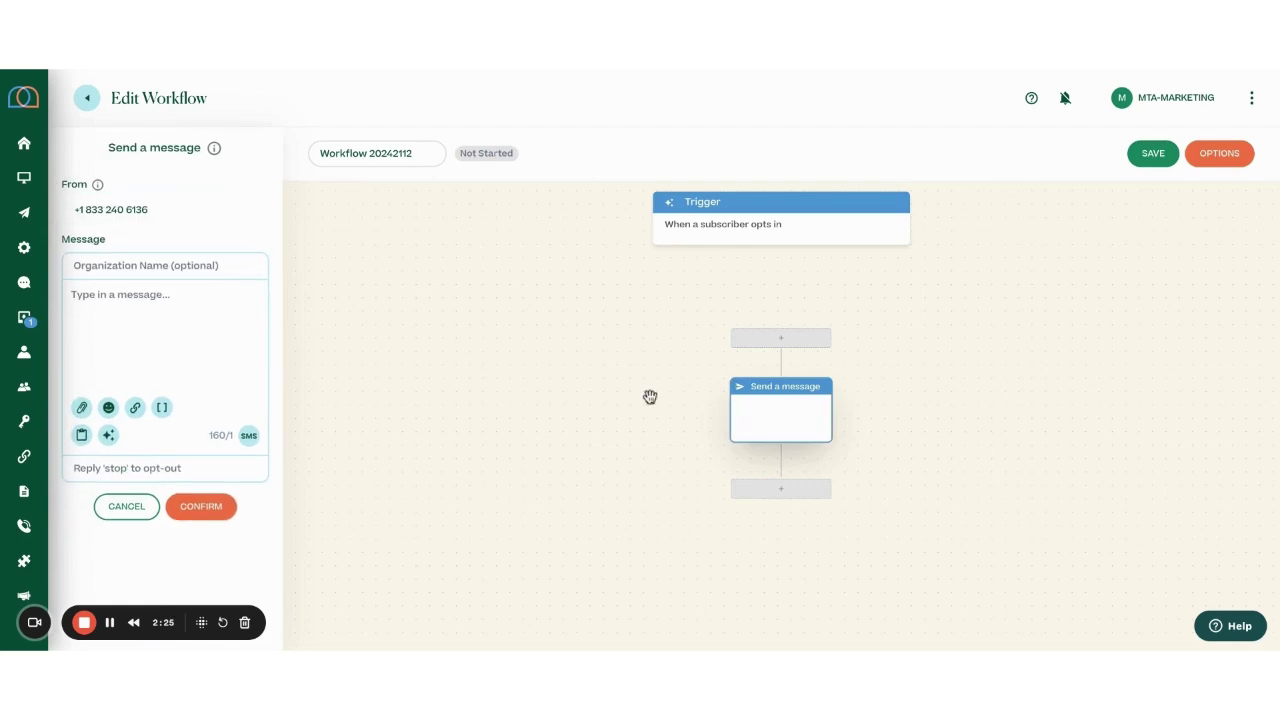
left_click(195, 302)
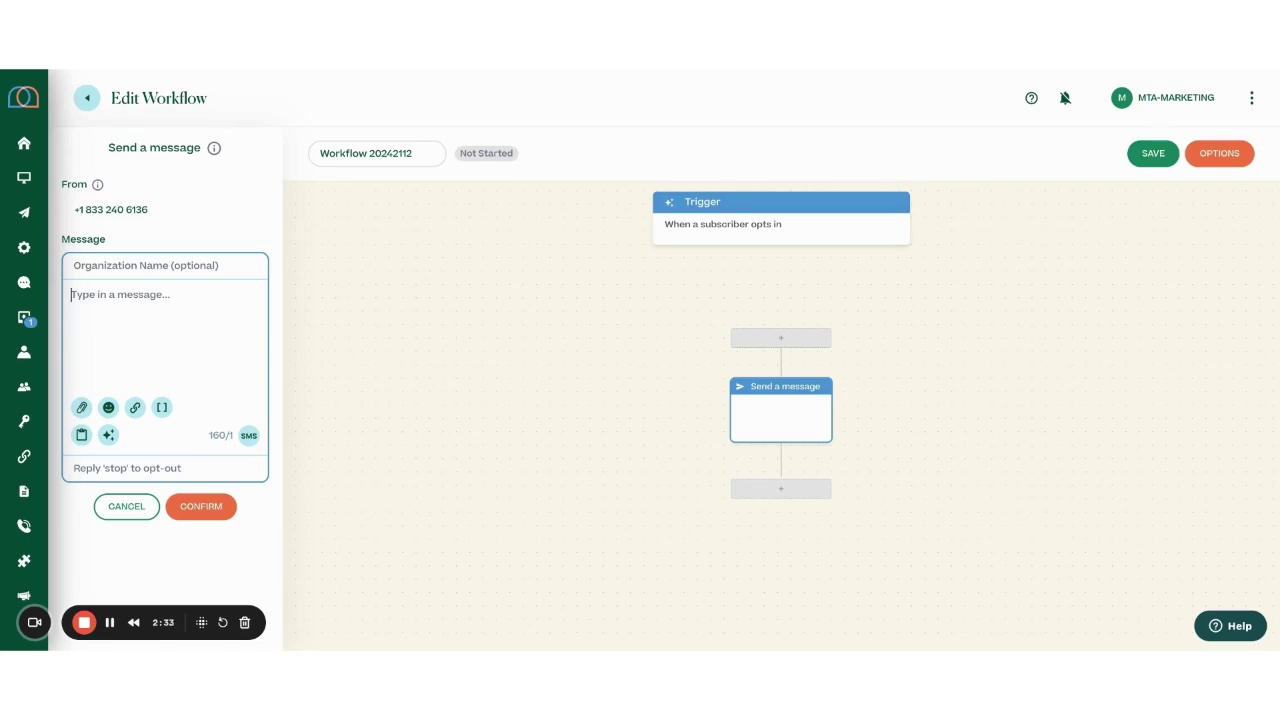
type("What is your first name?")
left_click(202, 507)
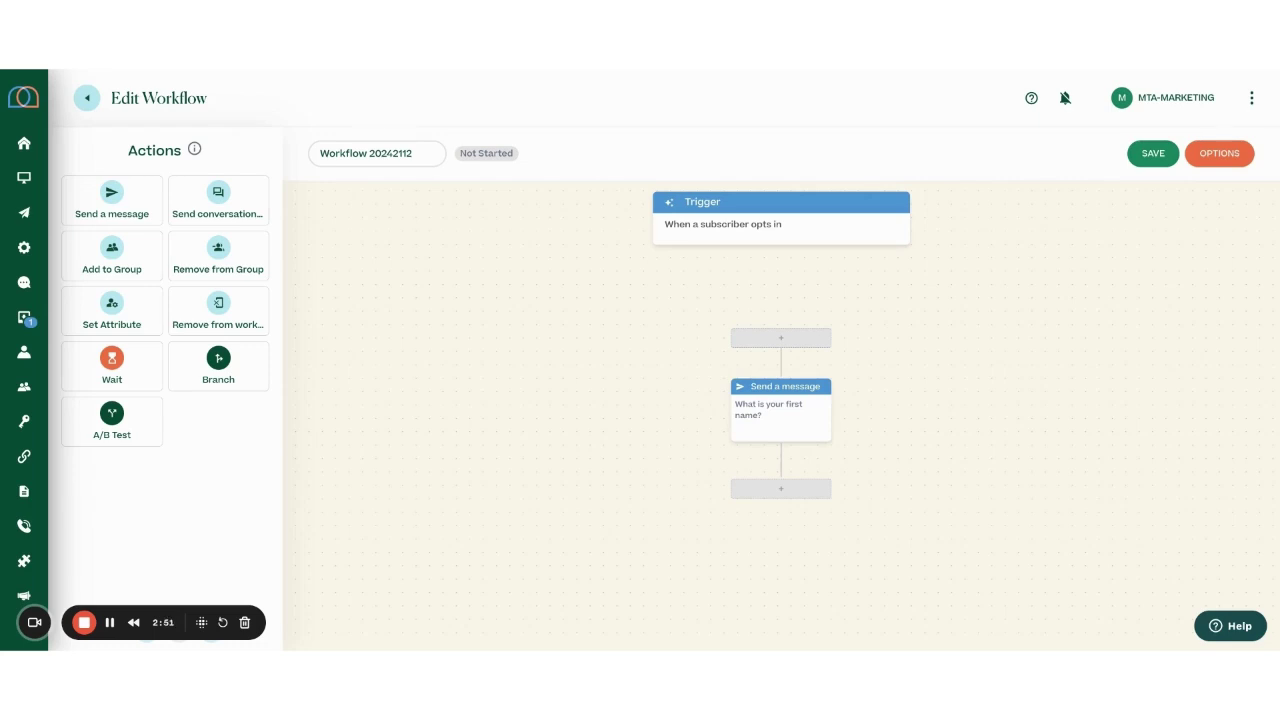
Add a second Send a message action after the first-name question, with the text "What is your email address?".
left_click(127, 212)
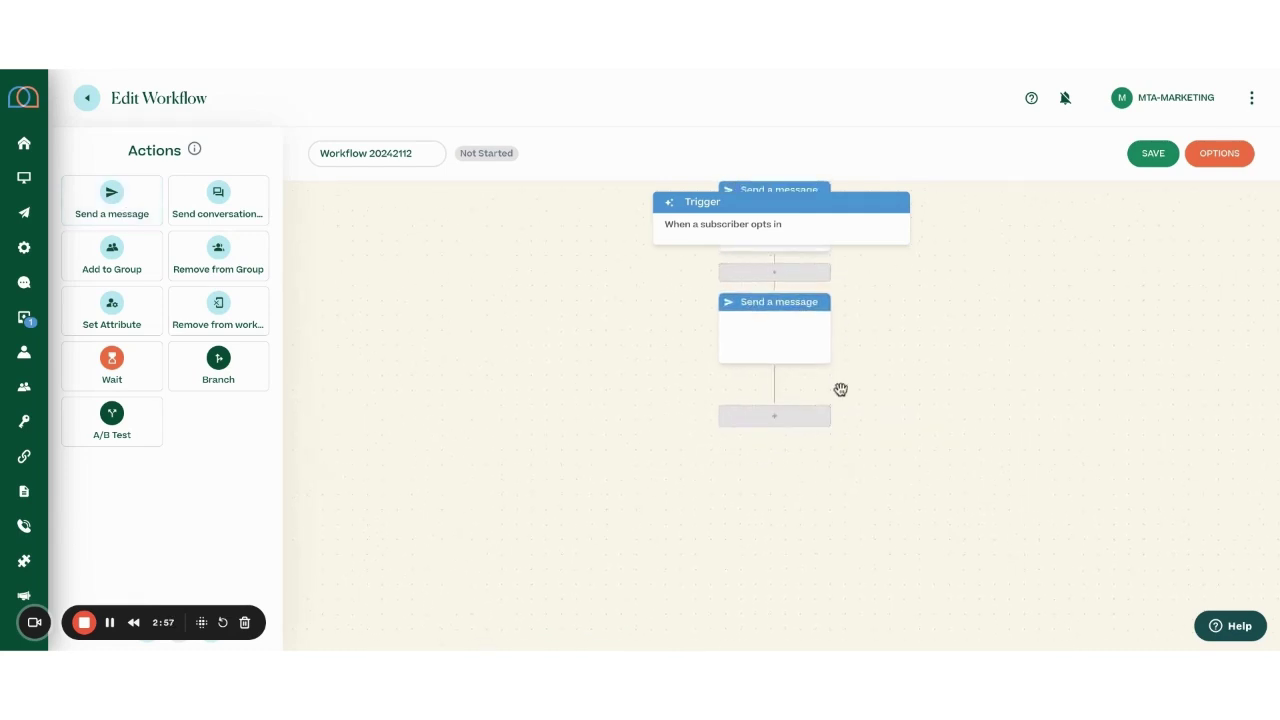
left_click(798, 357)
left_click(134, 300)
type("What is your email address?")
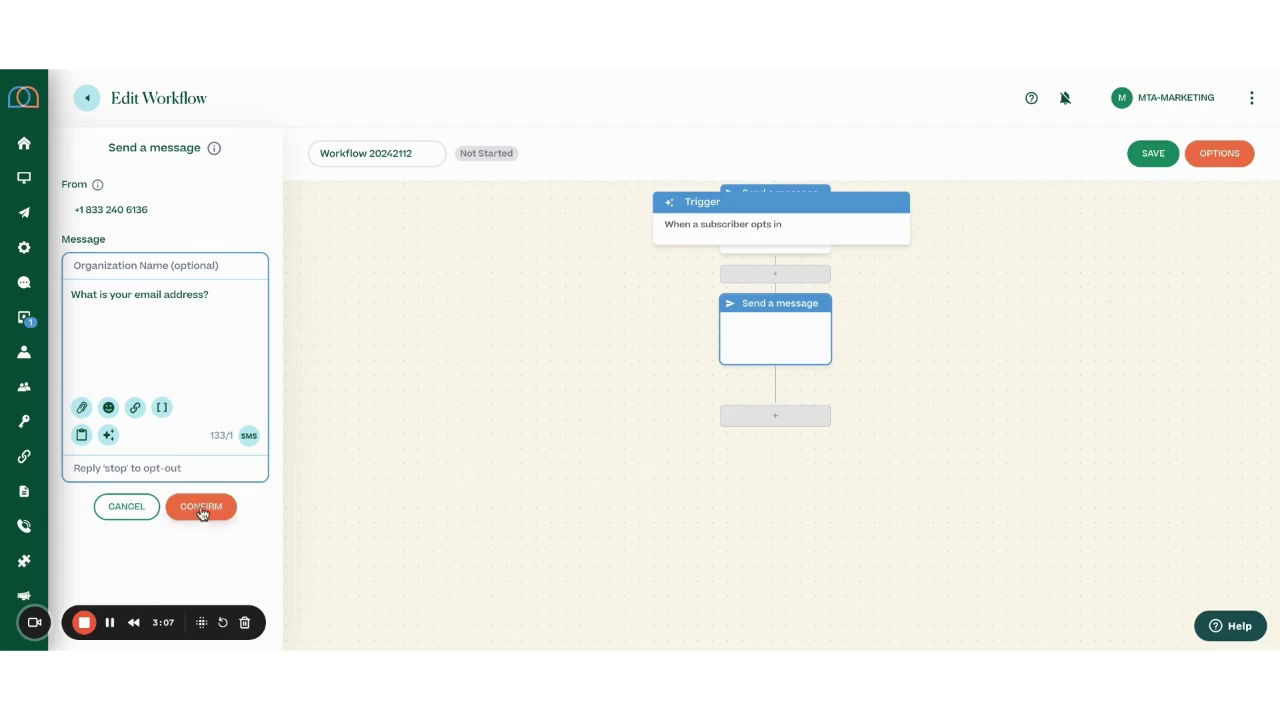
left_click(202, 508)
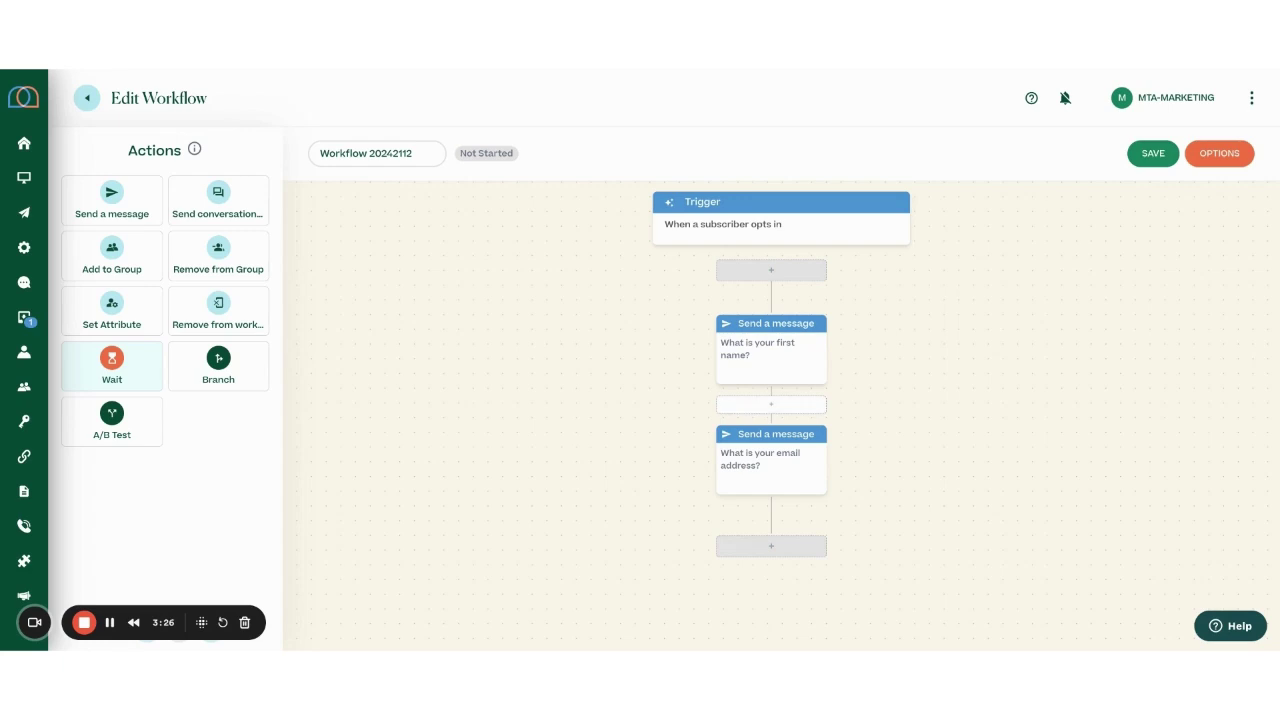
Insert a Wait action between the two messages that waits until the subscriber sends a message.
left_click_drag(112, 363, 771, 404)
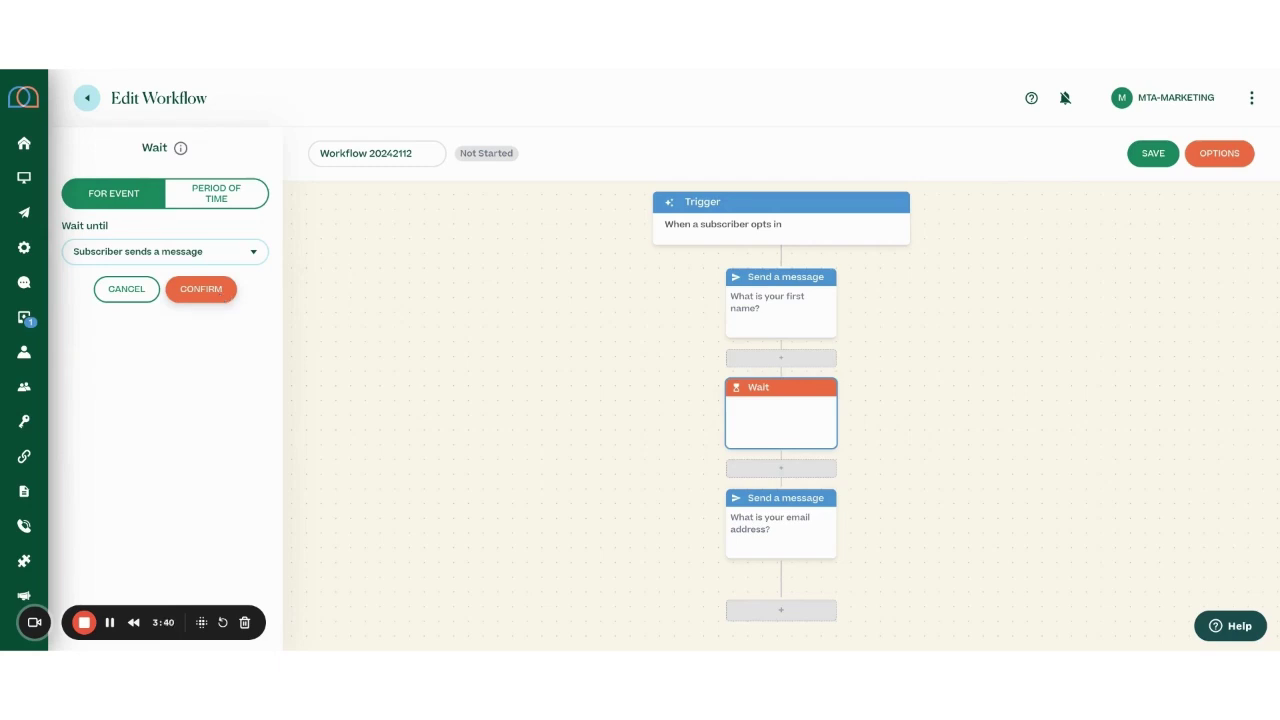
left_click(201, 289)
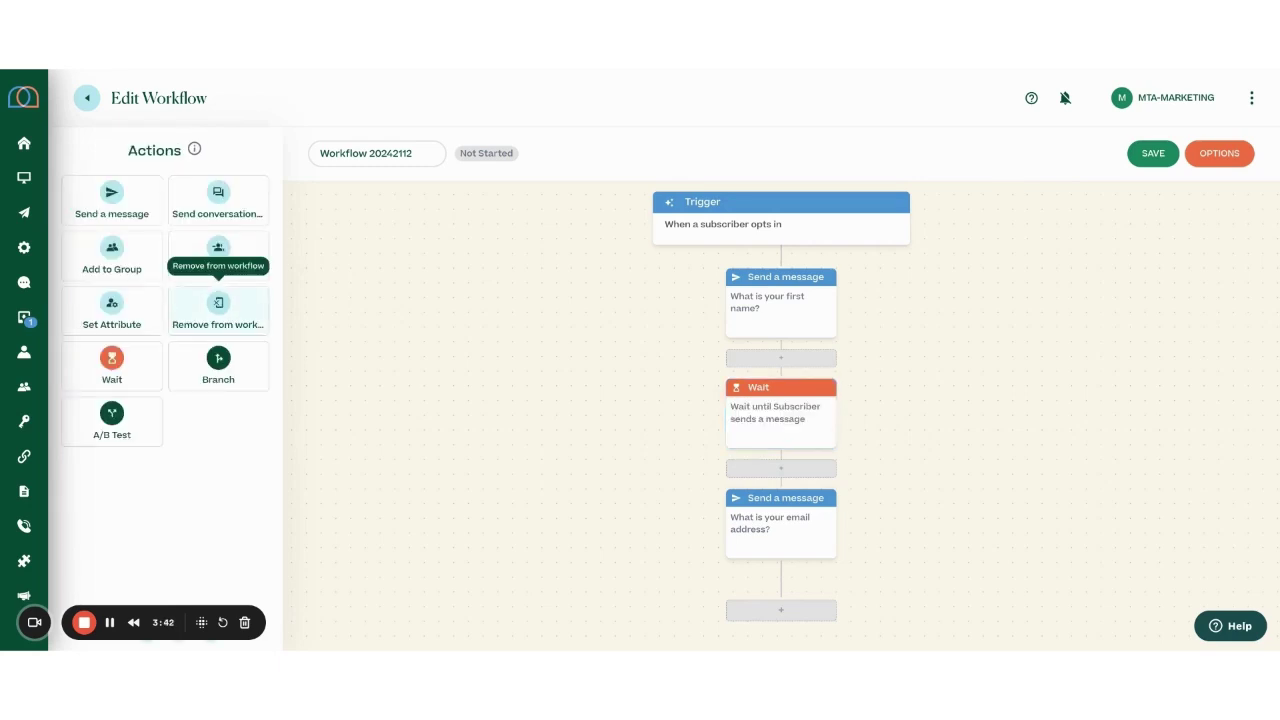
mouse_move(803, 337)
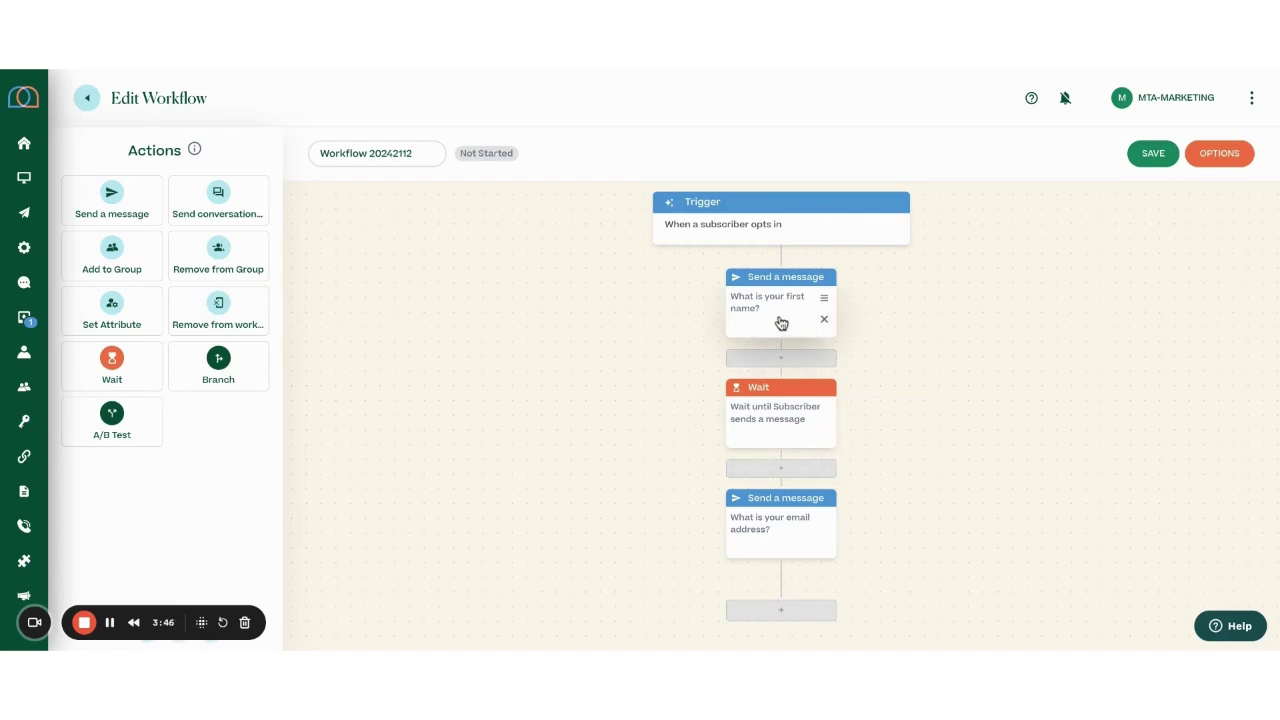
mouse_move(800, 418)
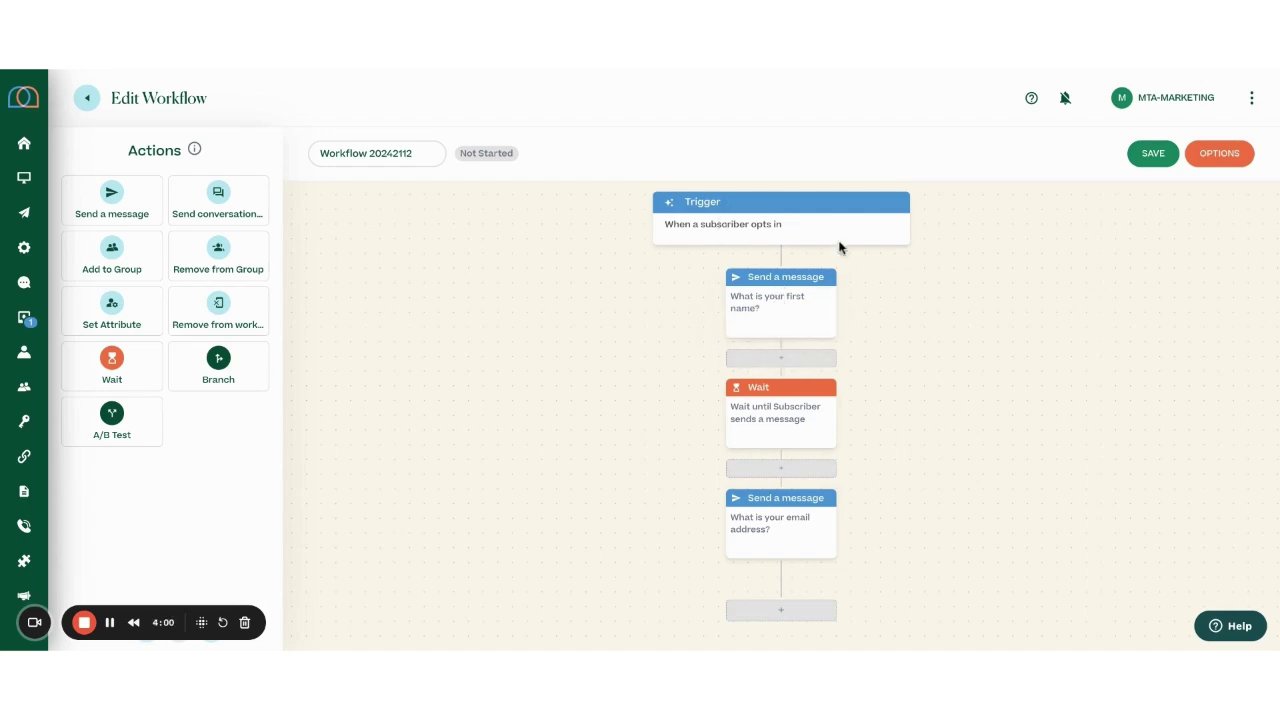
Add a Wait action after the email question that waits until the subscriber sends a message.
mouse_move(831, 294)
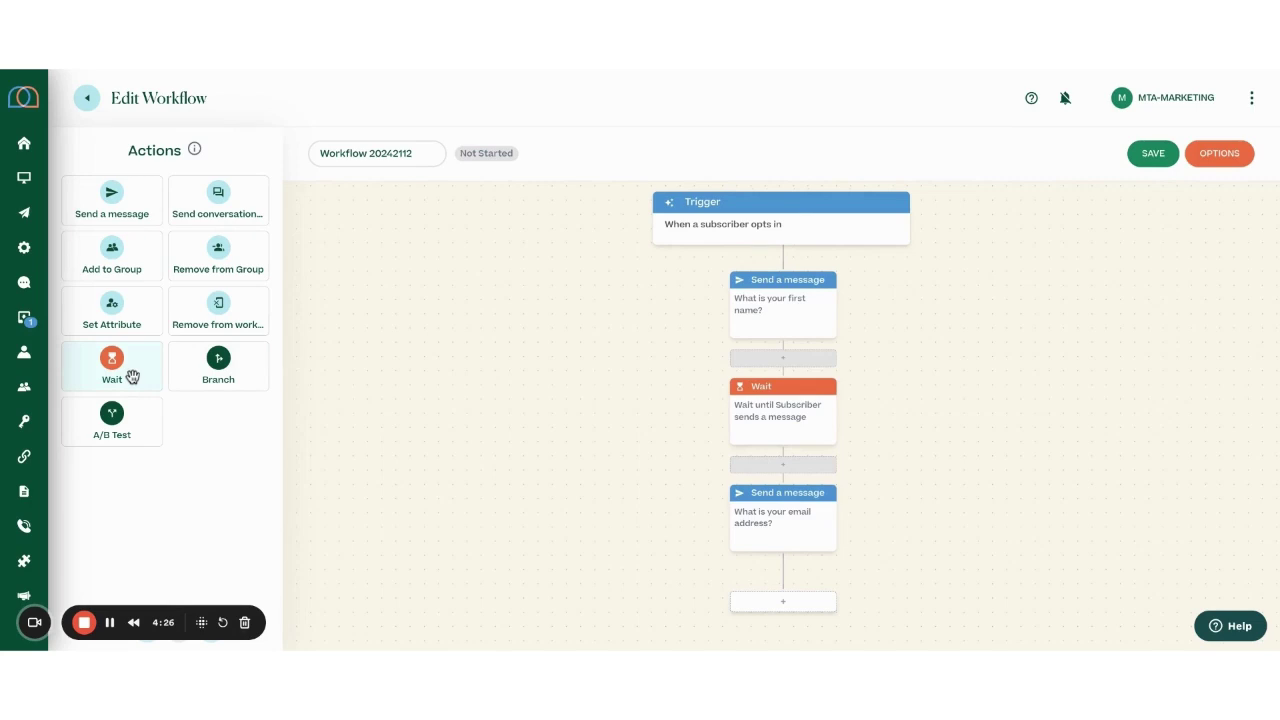
left_click_drag(132, 376, 777, 318)
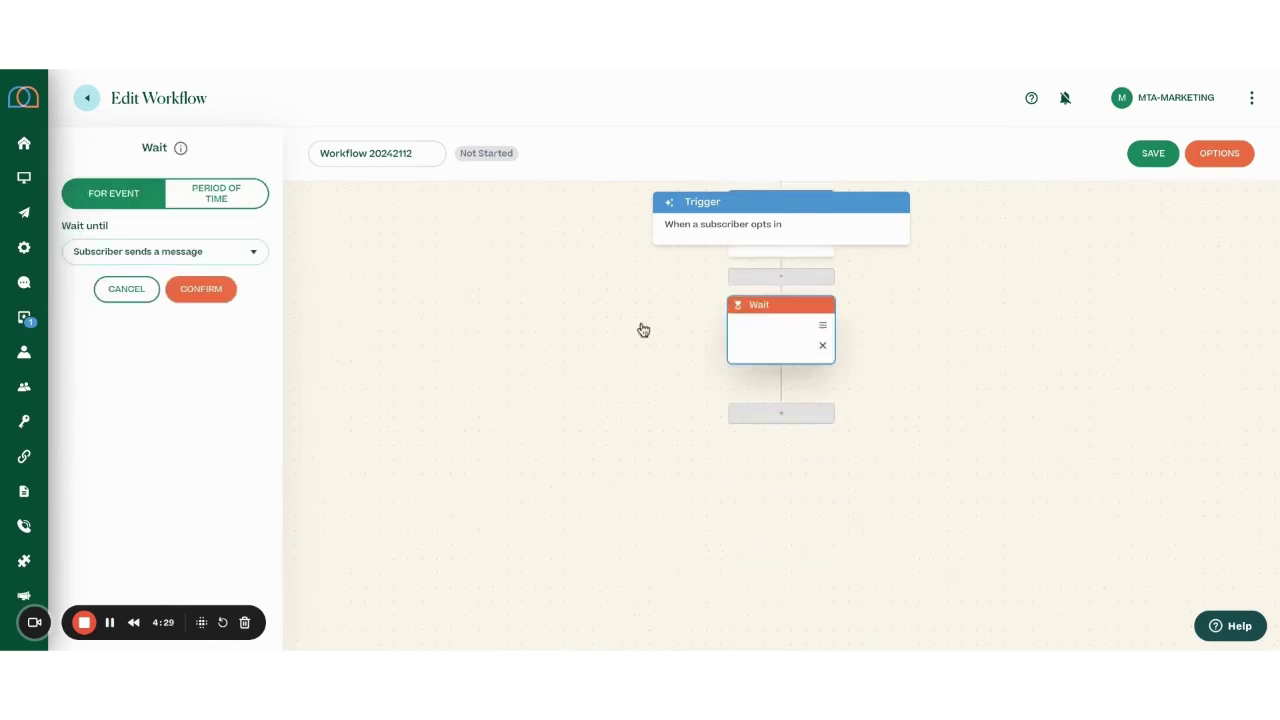
left_click(200, 289)
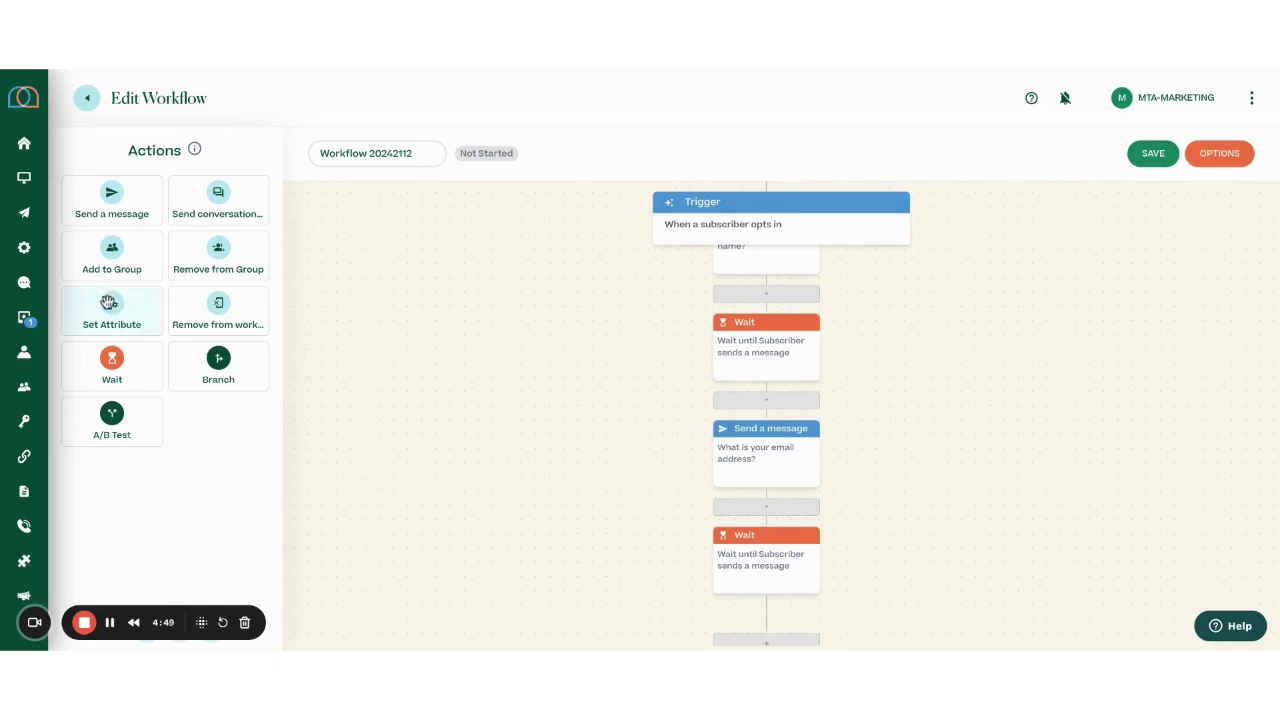
Insert a Set Attribute action after the first Wait, storing the last received message as First Name.
left_click_drag(108, 302, 766, 402)
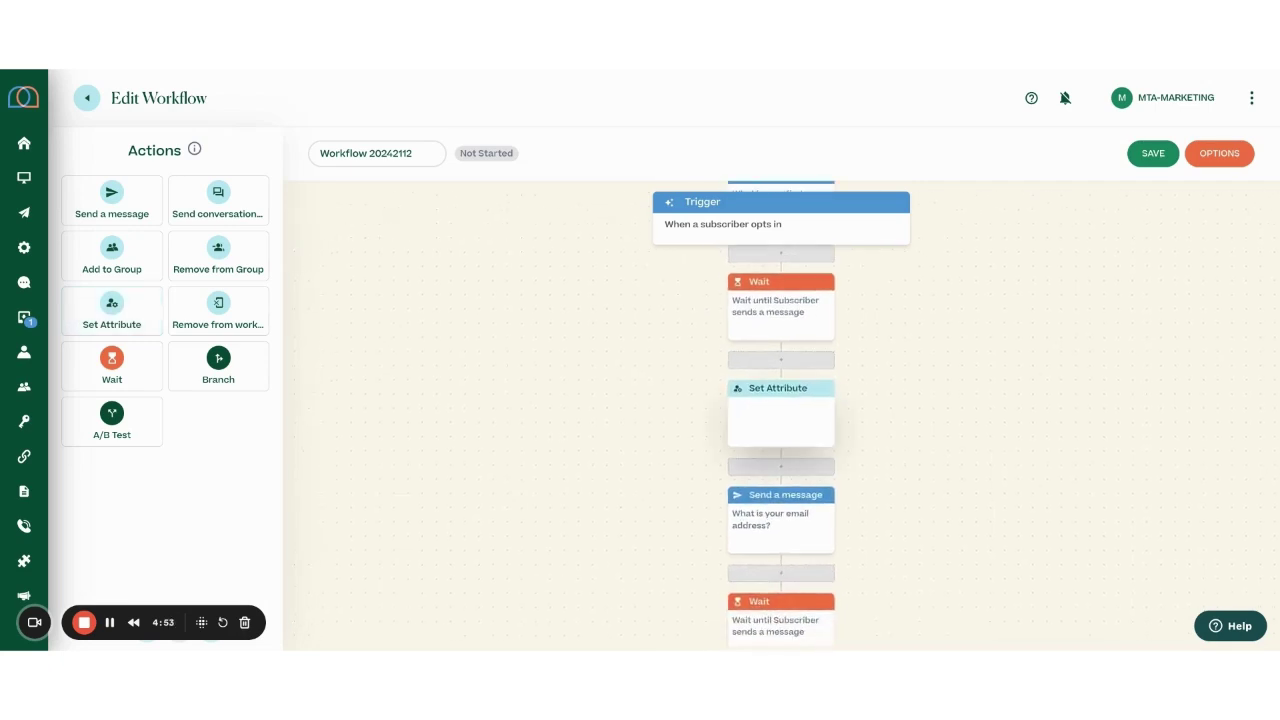
left_click(785, 419)
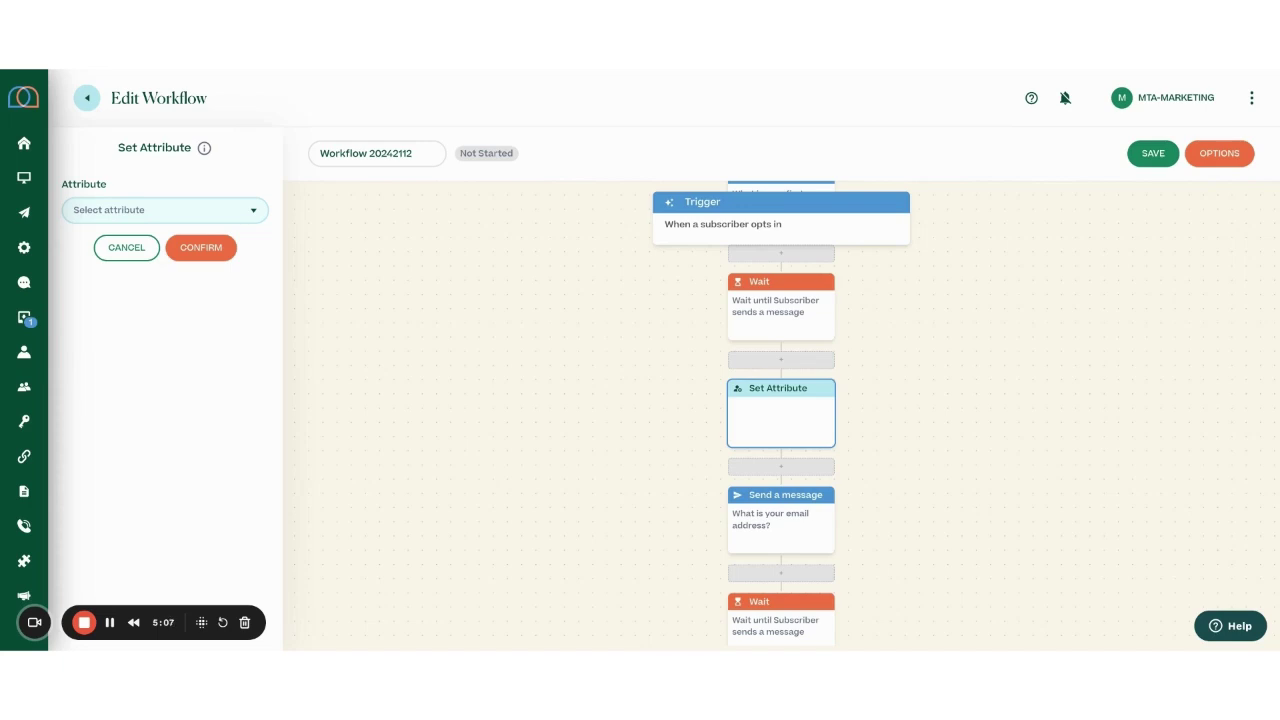
left_click(138, 212)
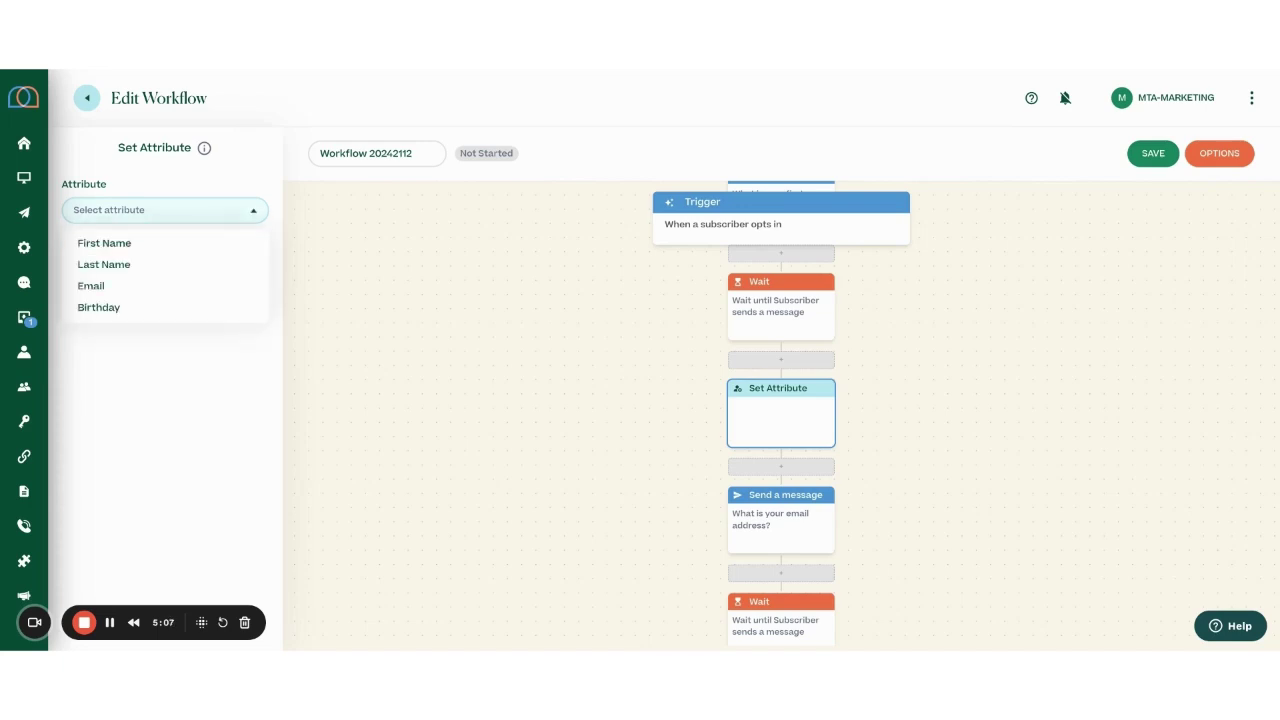
left_click(131, 245)
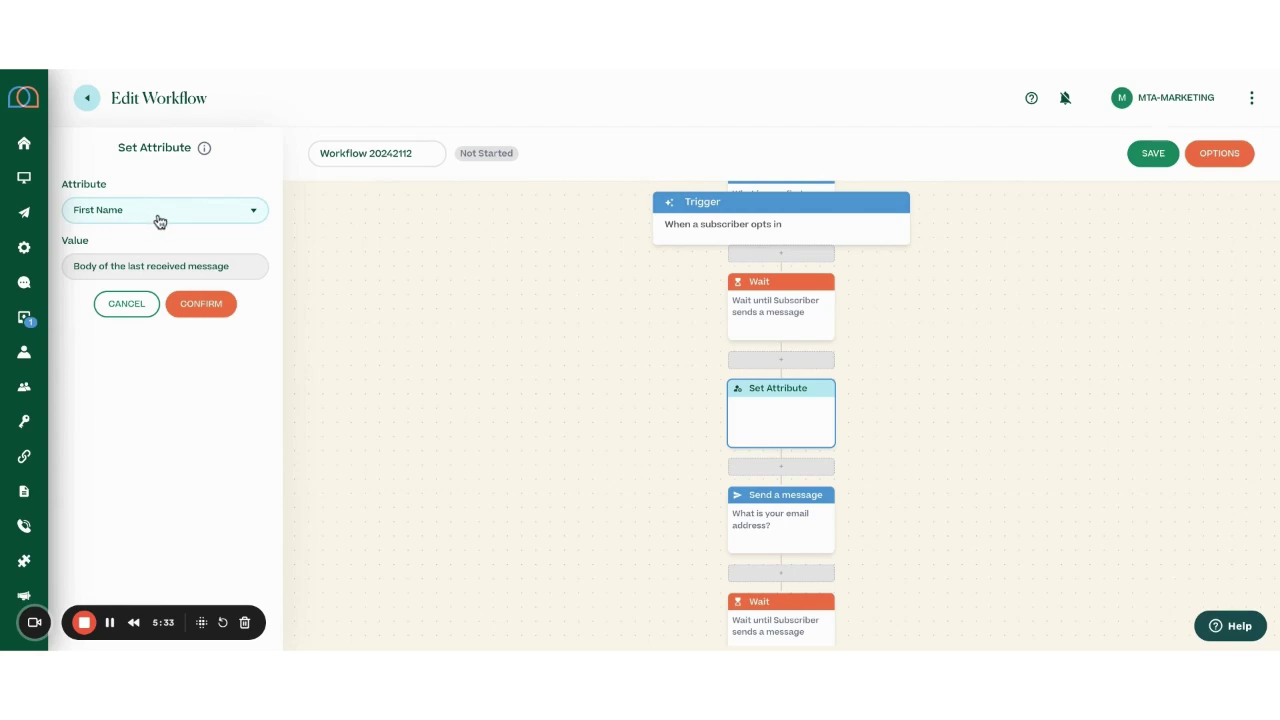
left_click(201, 306)
Add a Set Attribute action after the final Wait, storing the last received message as Email.
left_click_drag(943, 437, 933, 281)
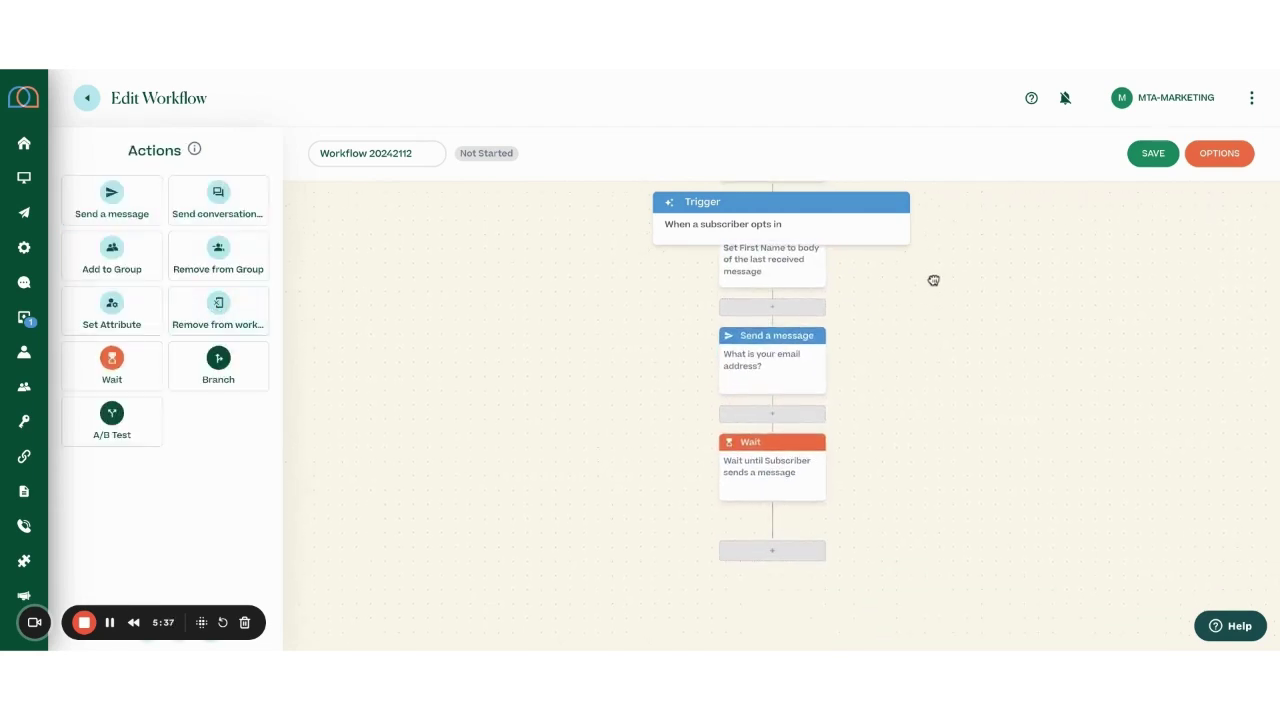
left_click(128, 316)
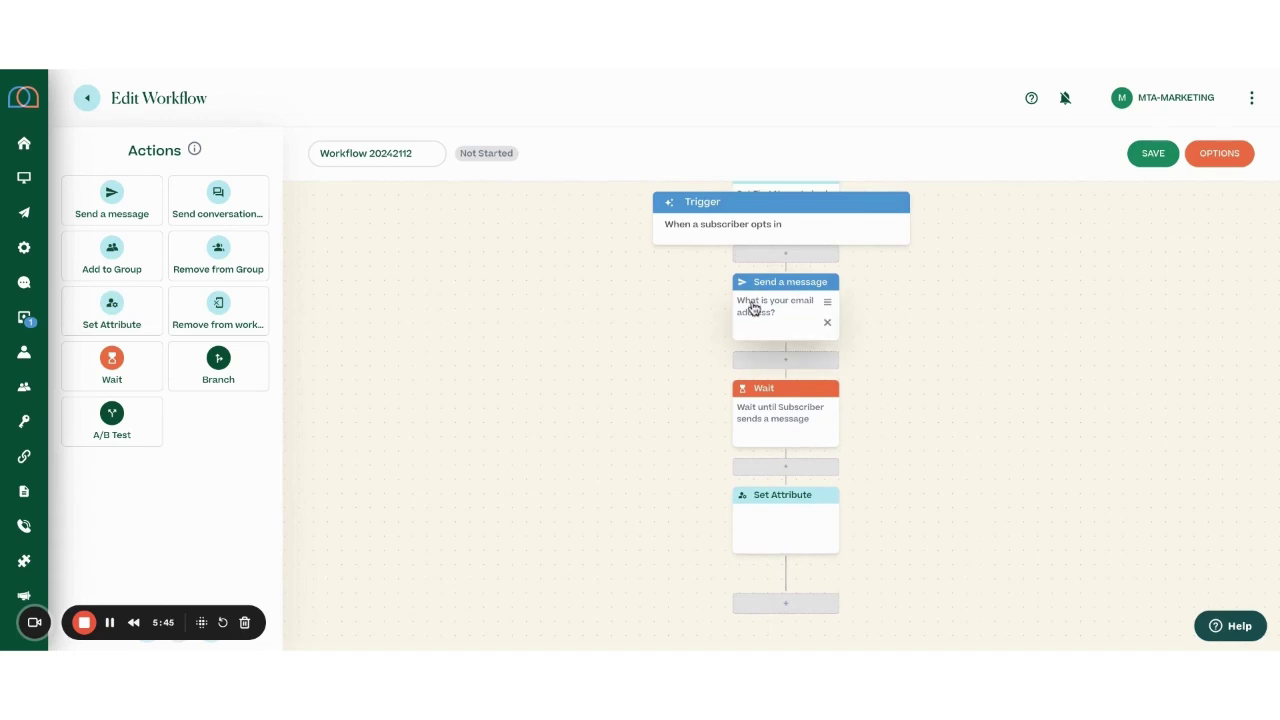
left_click(797, 519)
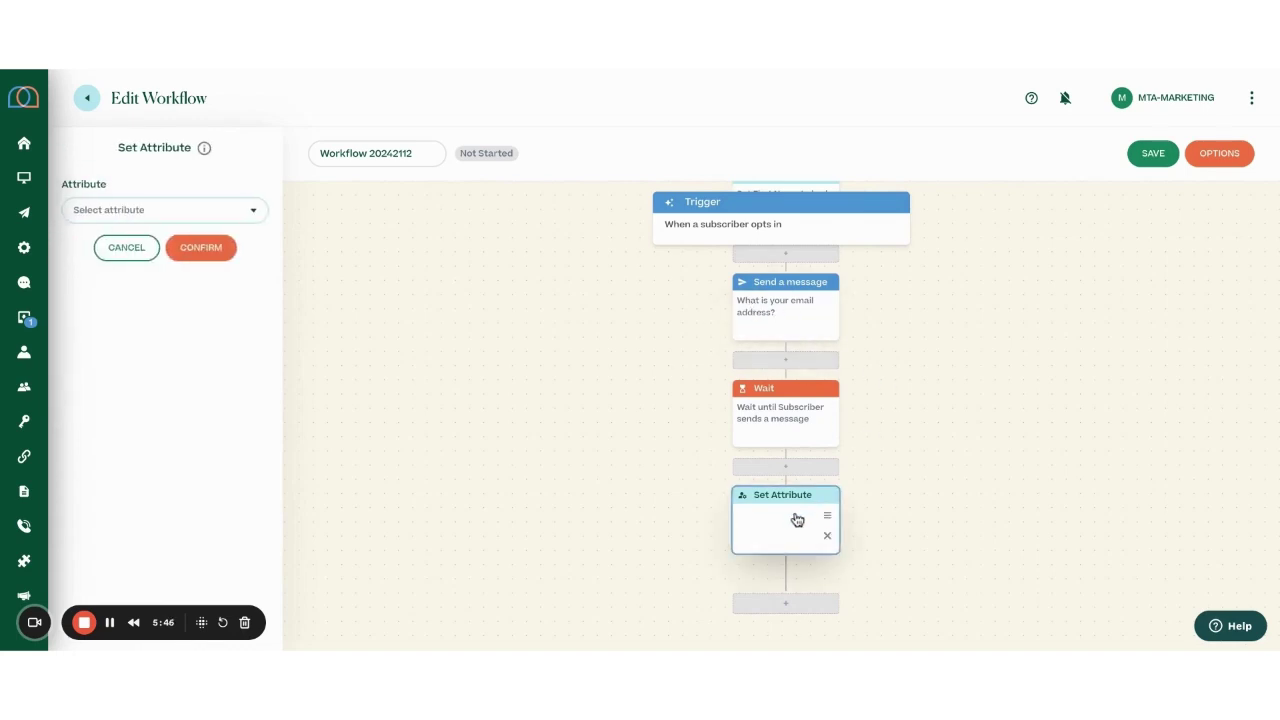
left_click(205, 222)
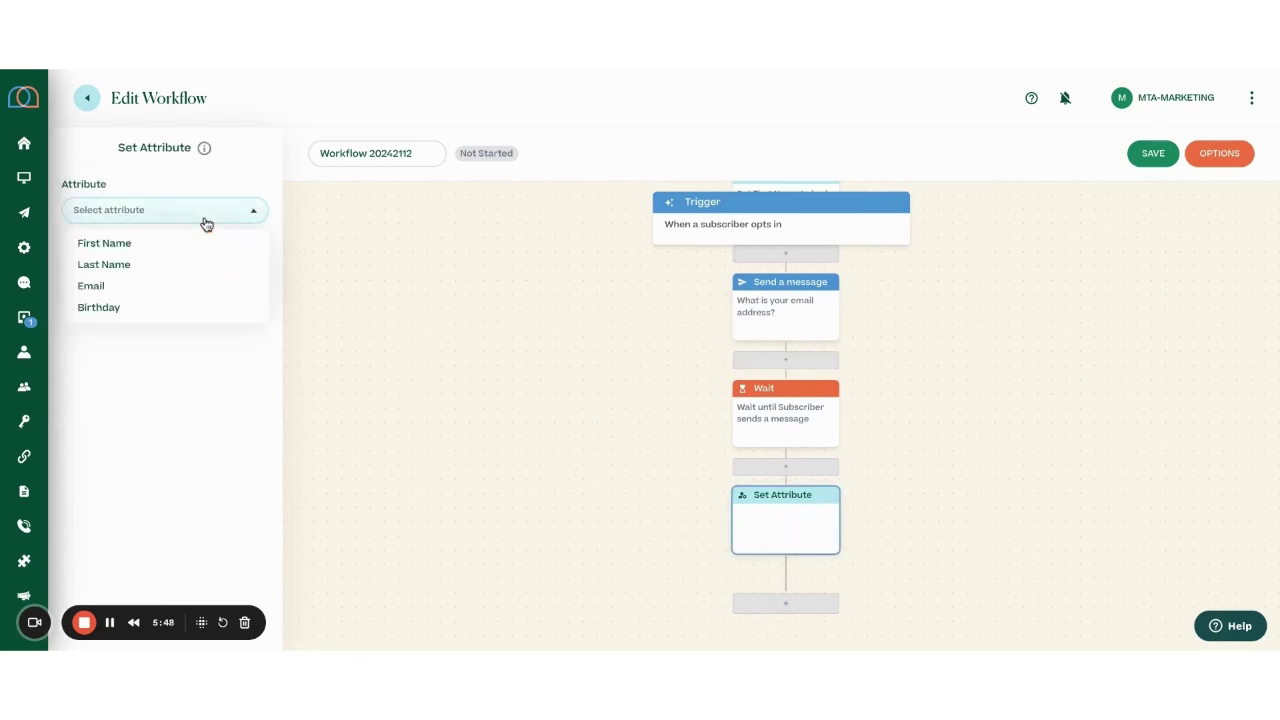
left_click(146, 290)
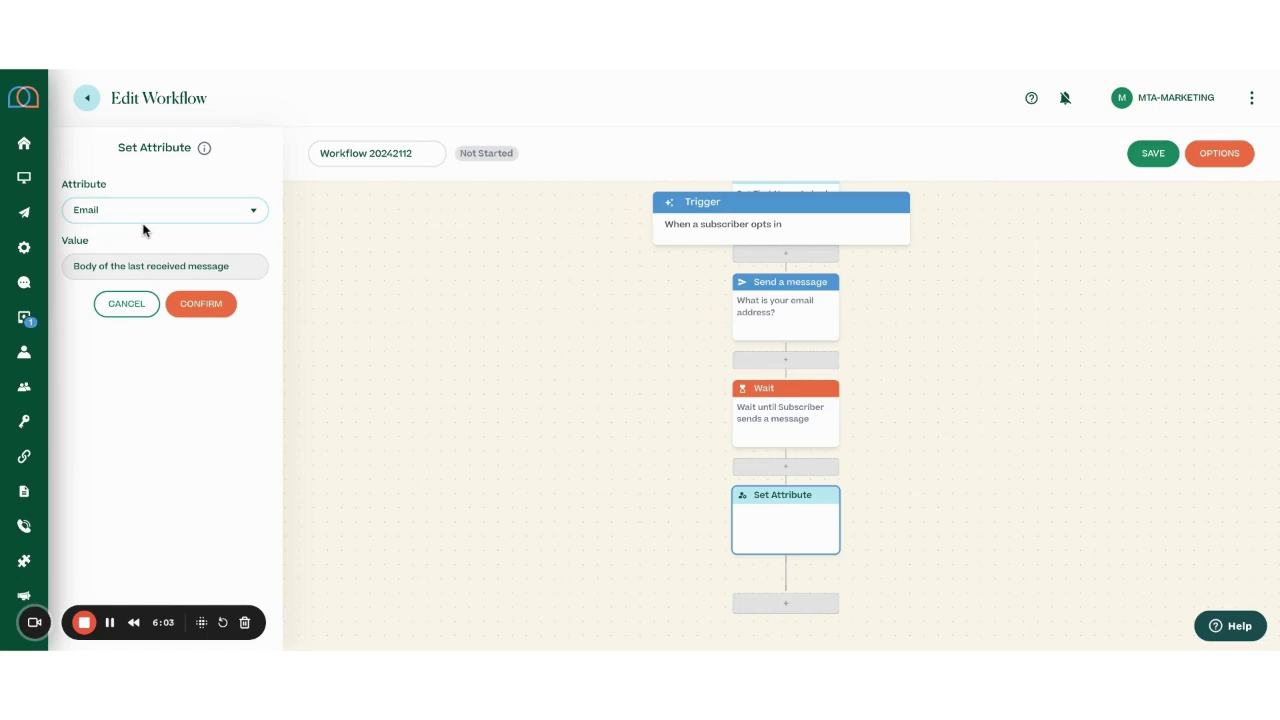
left_click(193, 313)
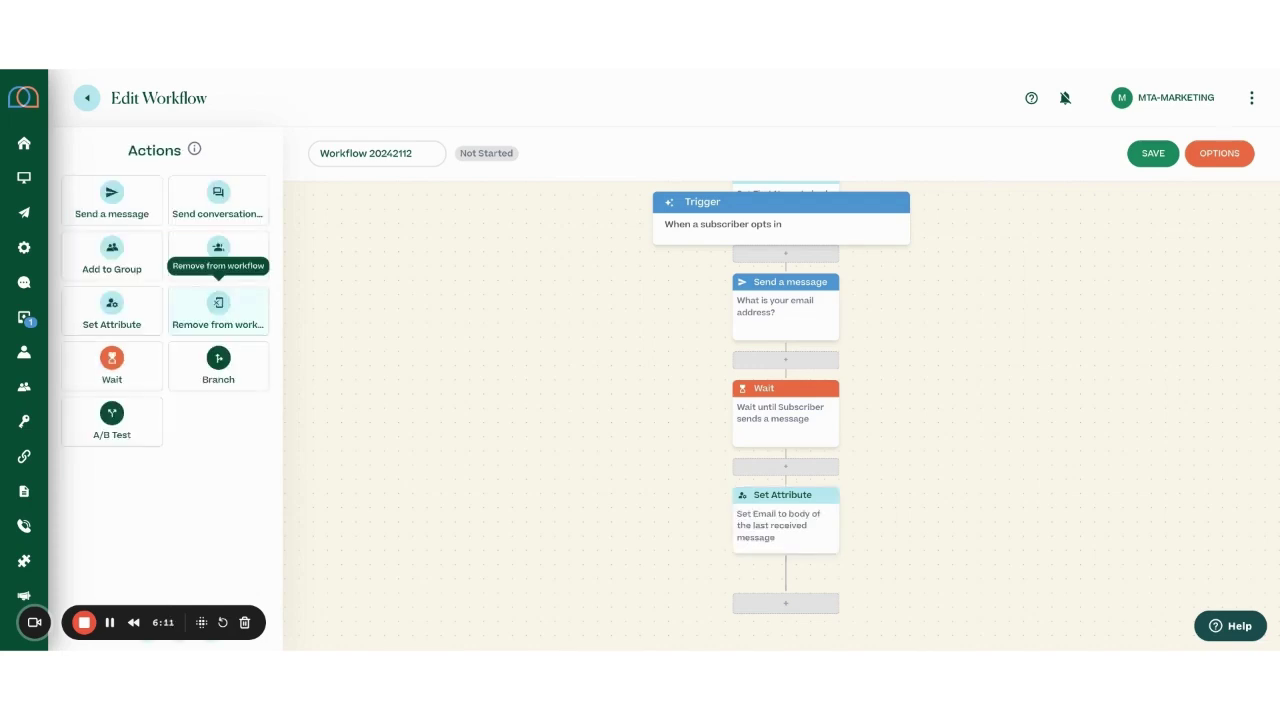
Review the workflow's sequence of messages, waits and attribute updates from the first-name question to the end.
left_click_drag(911, 368, 923, 575)
left_click_drag(970, 420, 951, 540)
mouse_move(763, 306)
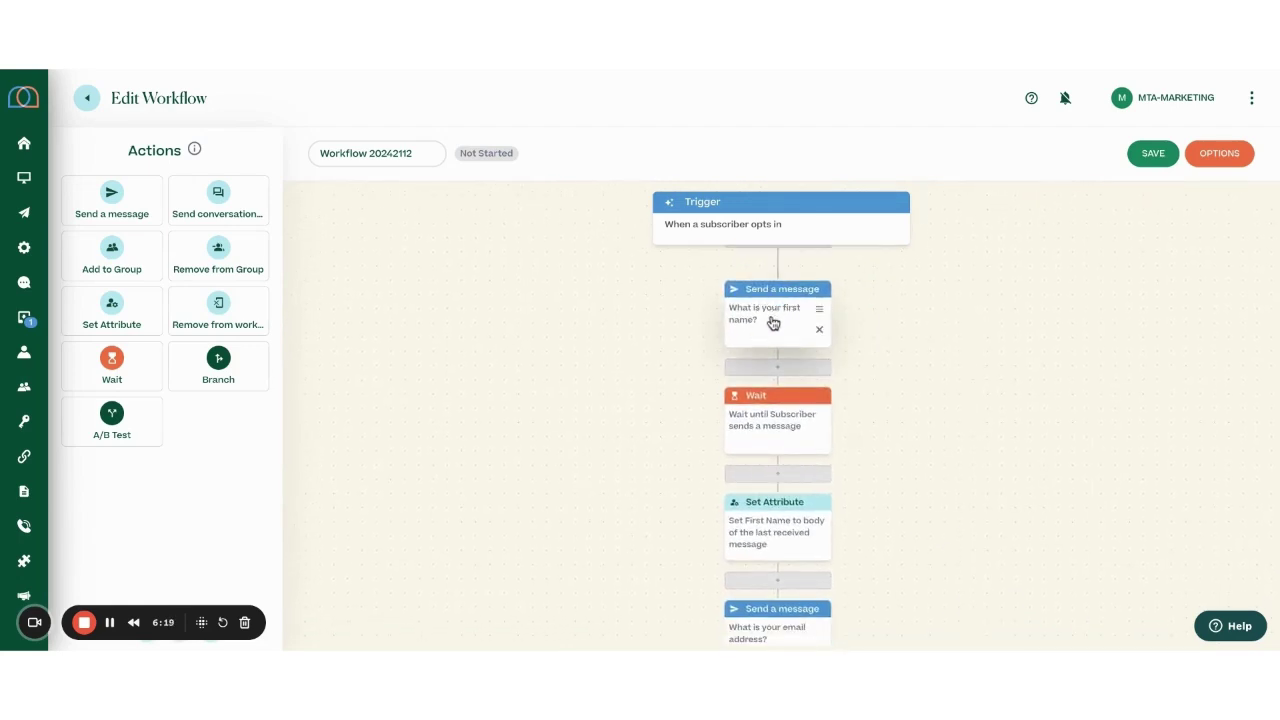
mouse_move(788, 342)
mouse_move(814, 430)
left_click_drag(914, 429, 917, 283)
left_click_drag(925, 390, 911, 269)
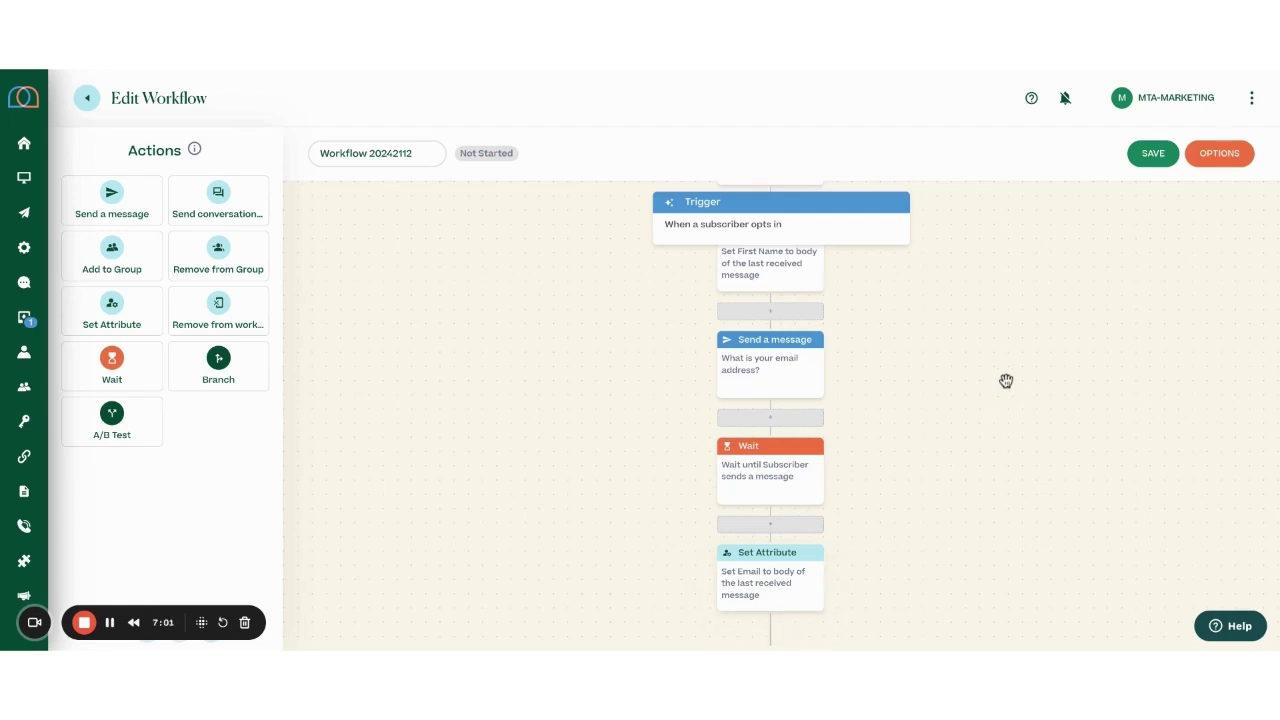
left_click_drag(1006, 381, 1010, 448)
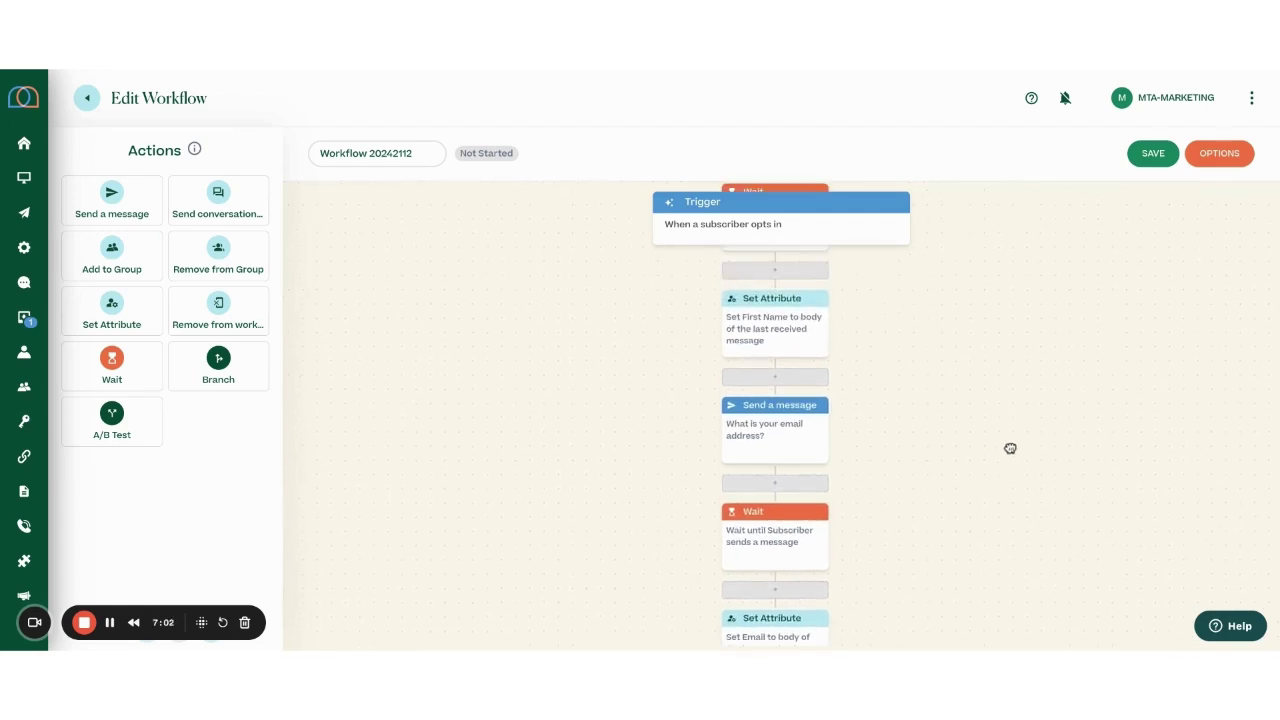
Save the workflow and open its available options.
left_click(1142, 162)
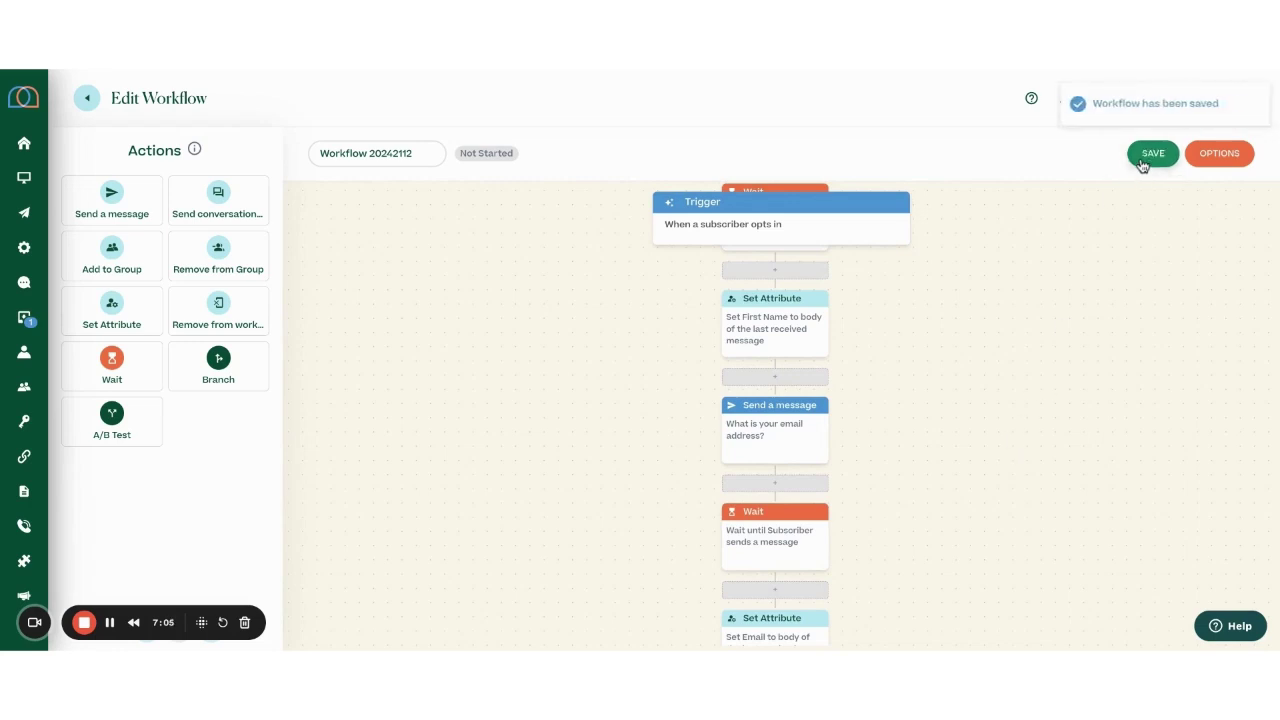
left_click(1213, 160)
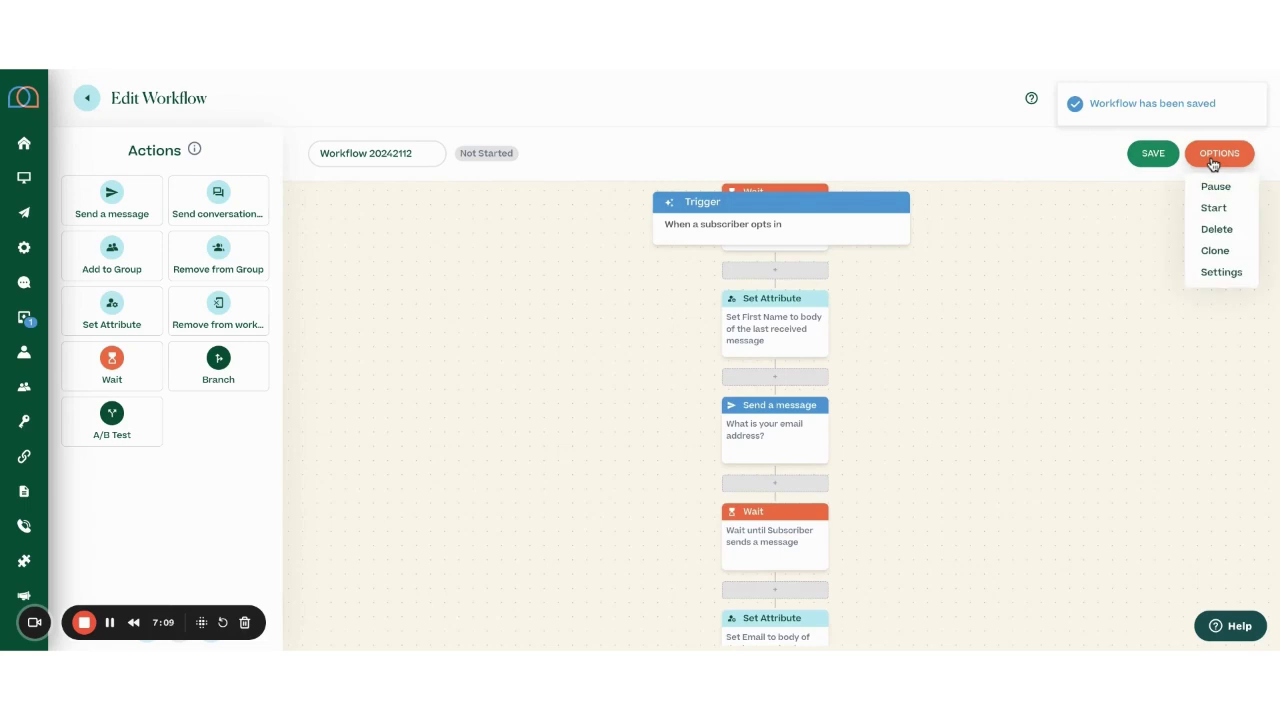